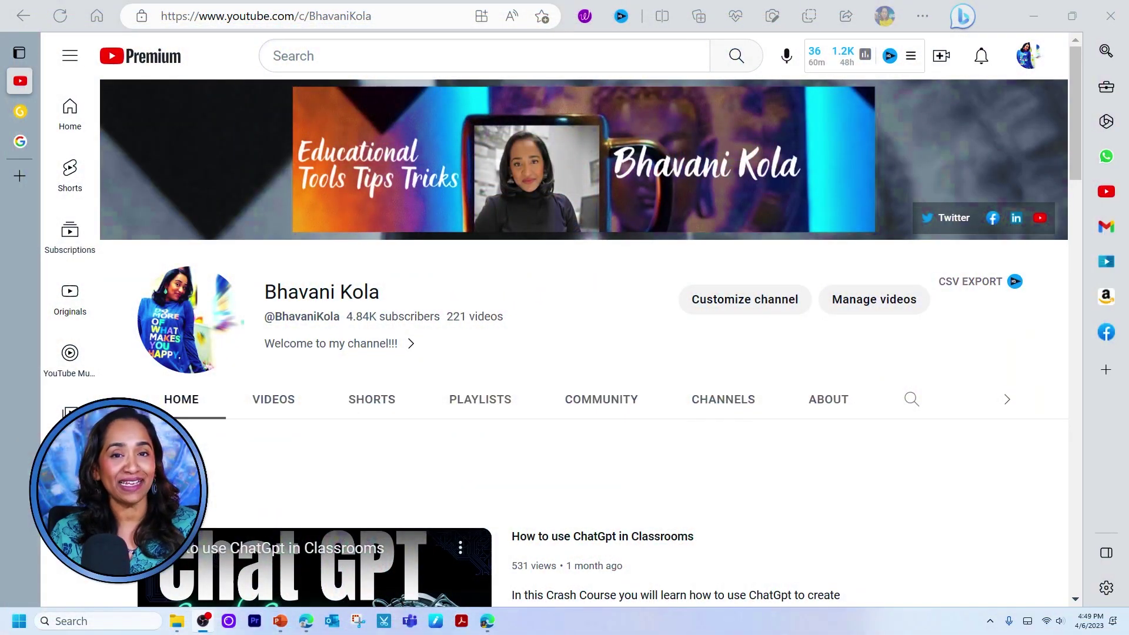
Split the window with Gapminder in the right pane, then open edge://flags in a new tab
{"action": "left_click", "coordinate": [662, 15]}
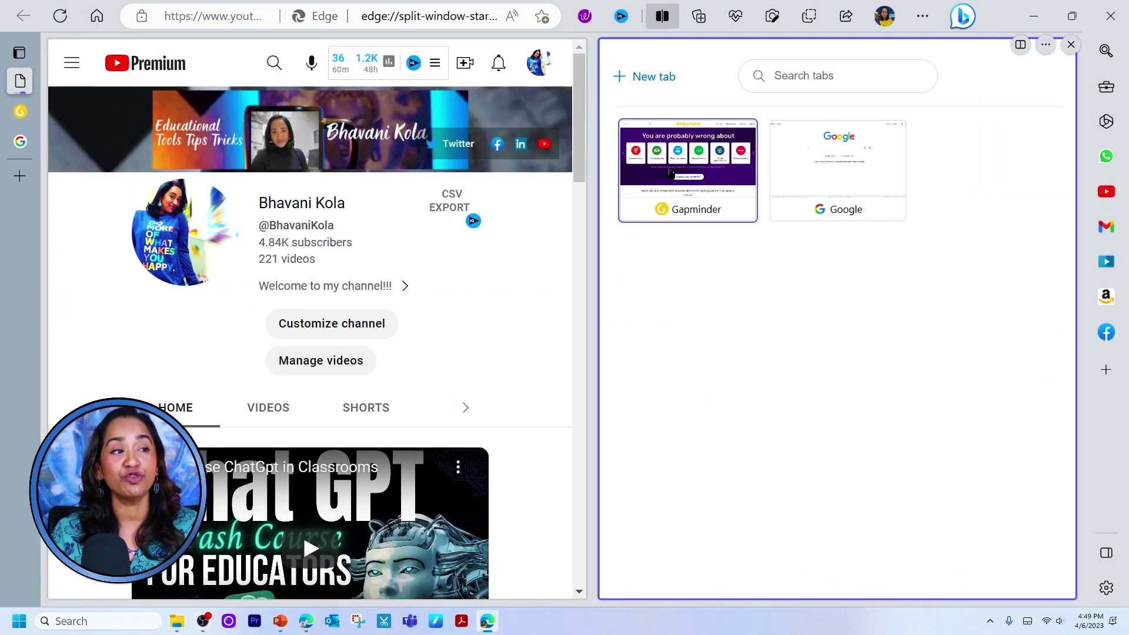
{"action": "left_click", "coordinate": [670, 172]}
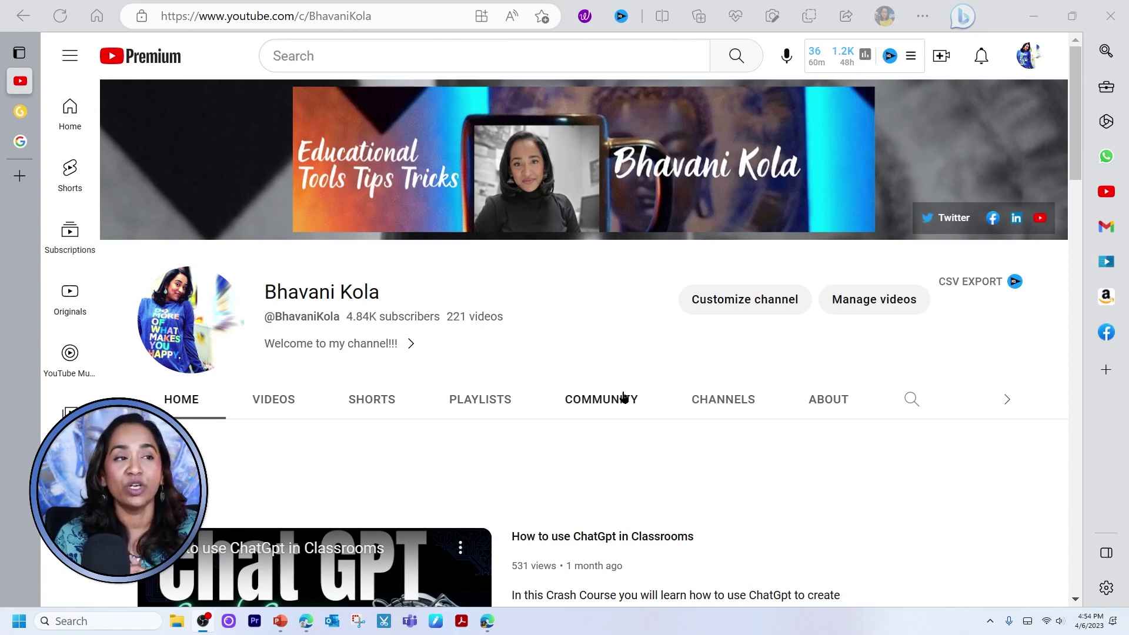
{"action": "left_click", "coordinate": [19, 177]}
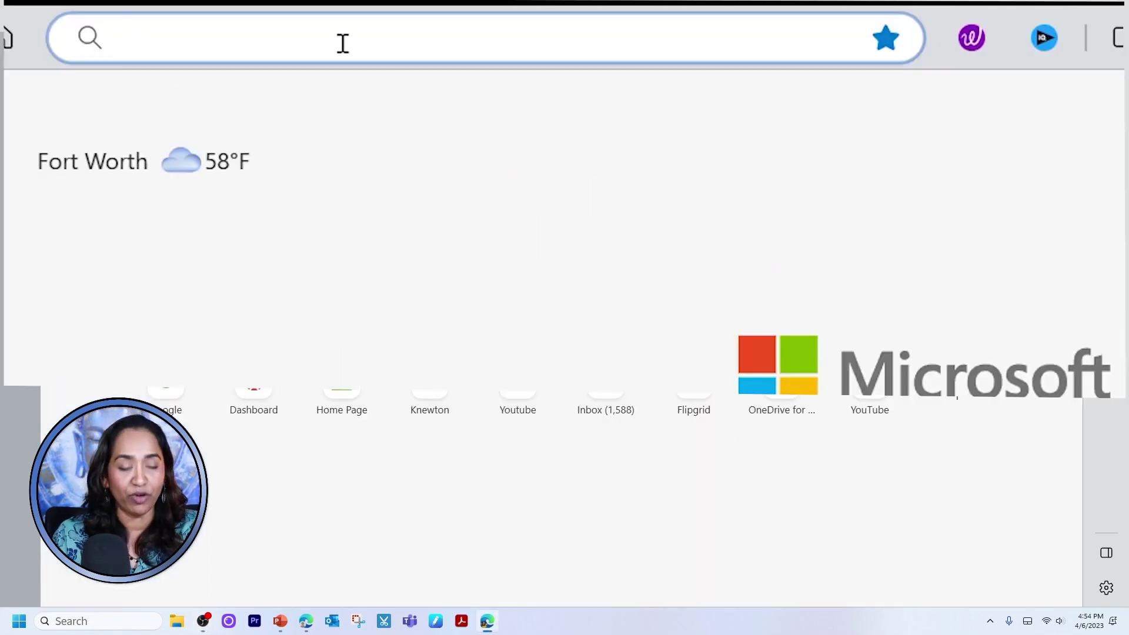
{"action": "type", "text": "edge://flags"}
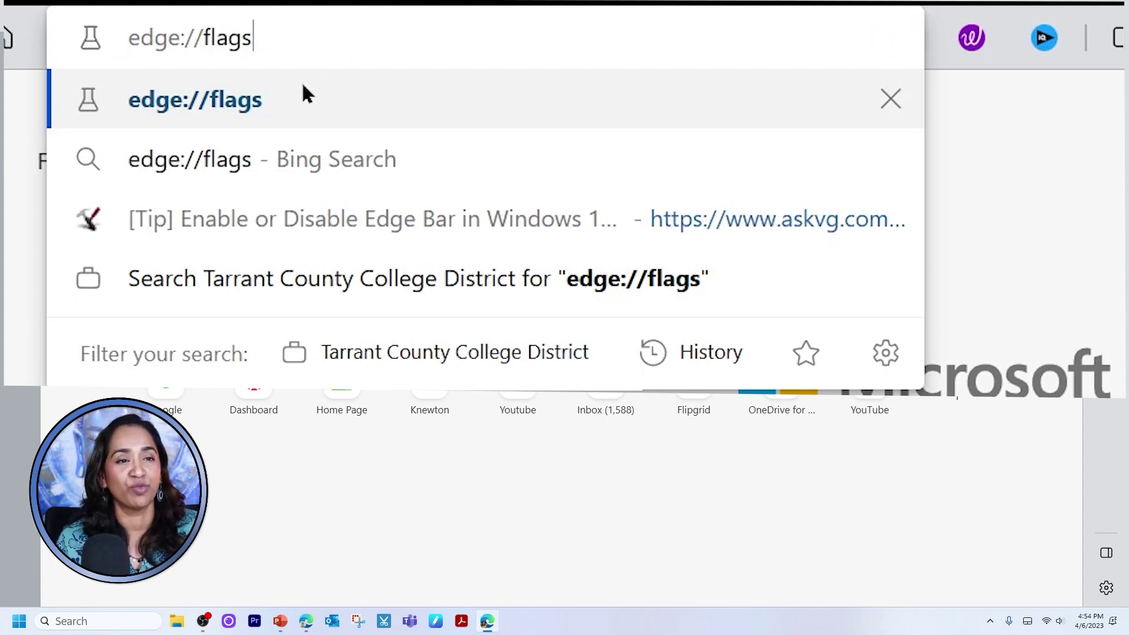
{"action": "left_click", "coordinate": [272, 103]}
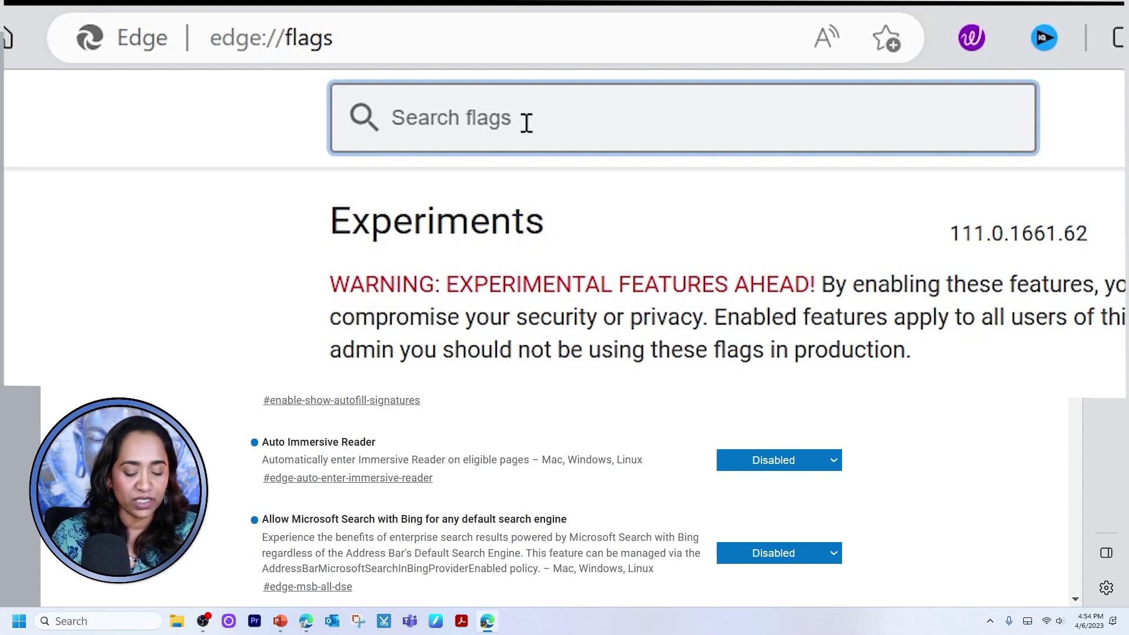
Filter the flags by 'split' and set Microsoft Edge Split Screen to Enabled
{"action": "type", "text": "splo"}
{"action": "key", "text": "BackSpace"}
{"action": "type", "text": "it"}
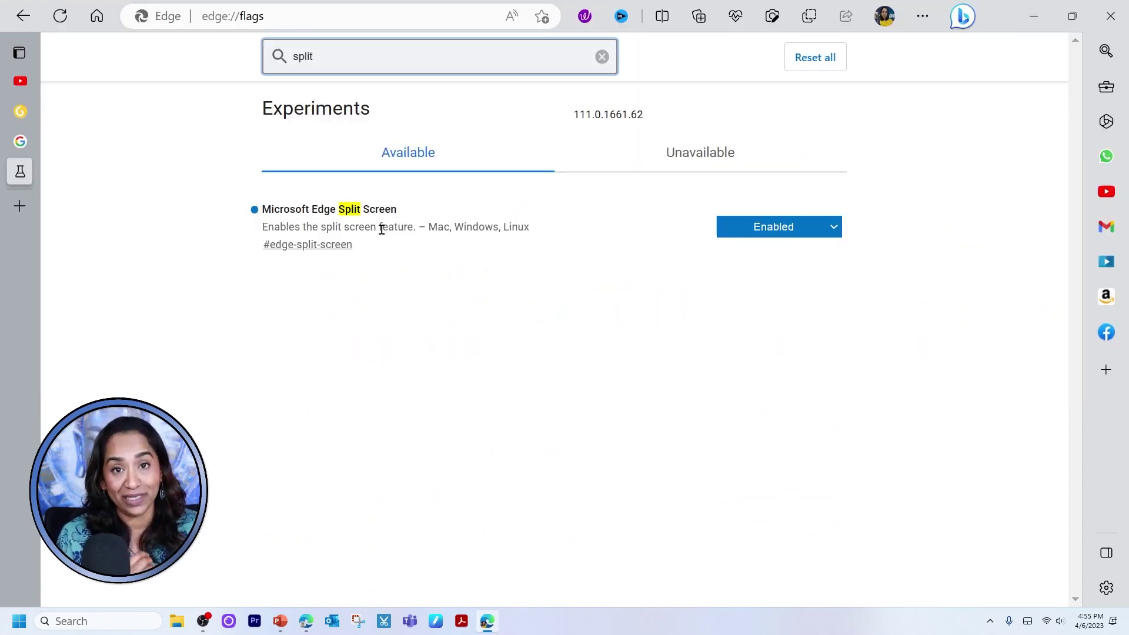
{"action": "left_click", "coordinate": [835, 228]}
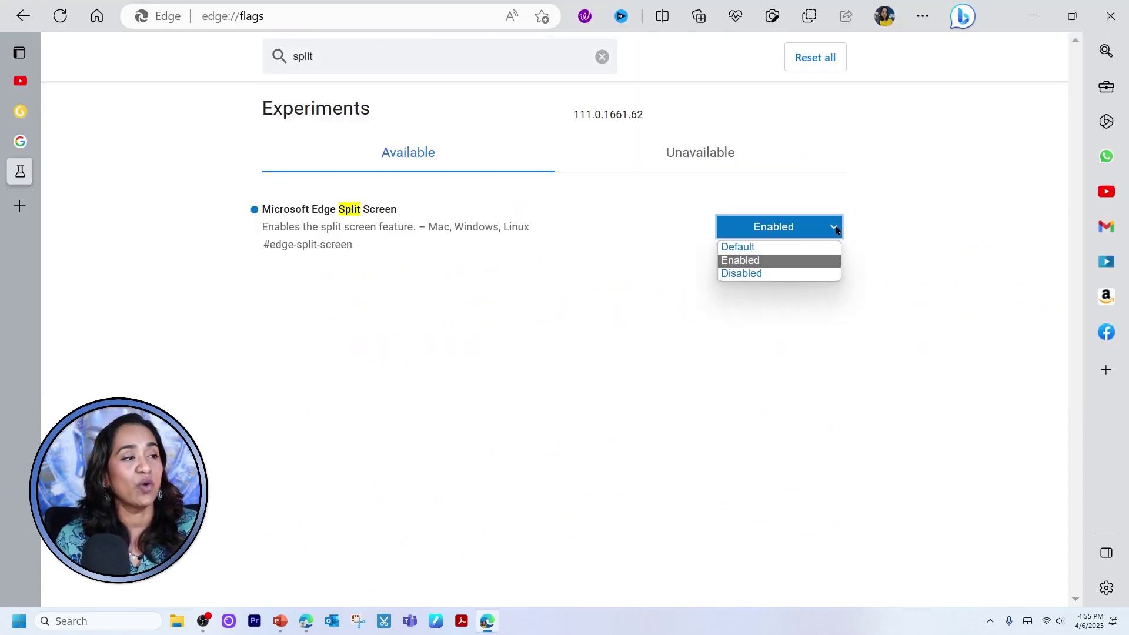
{"action": "left_click", "coordinate": [789, 266]}
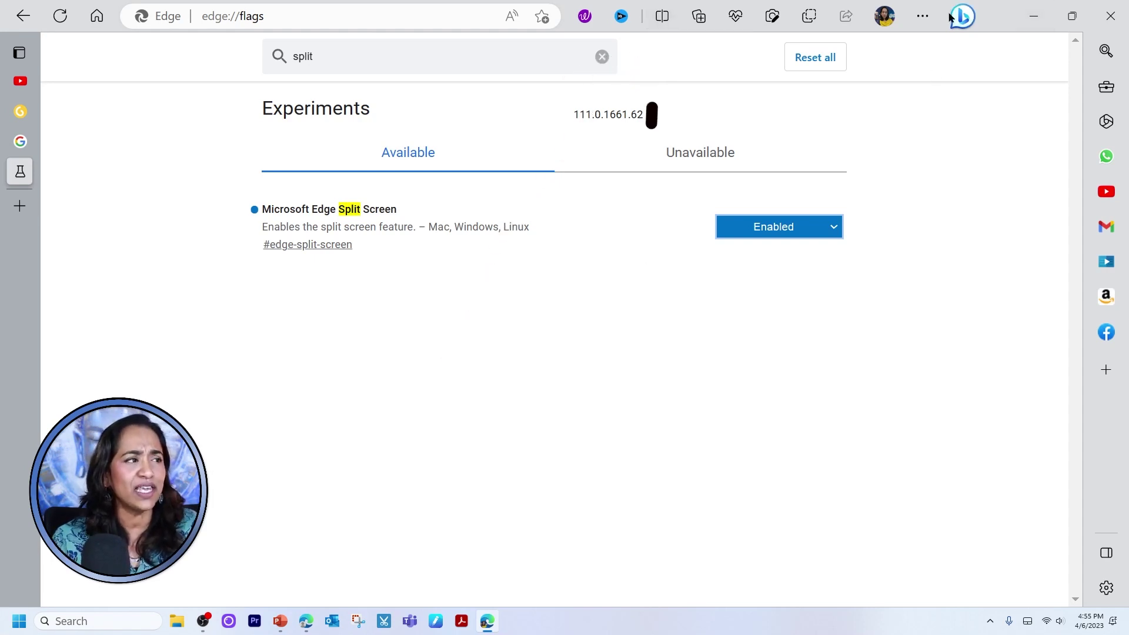
{"action": "left_click", "coordinate": [926, 14]}
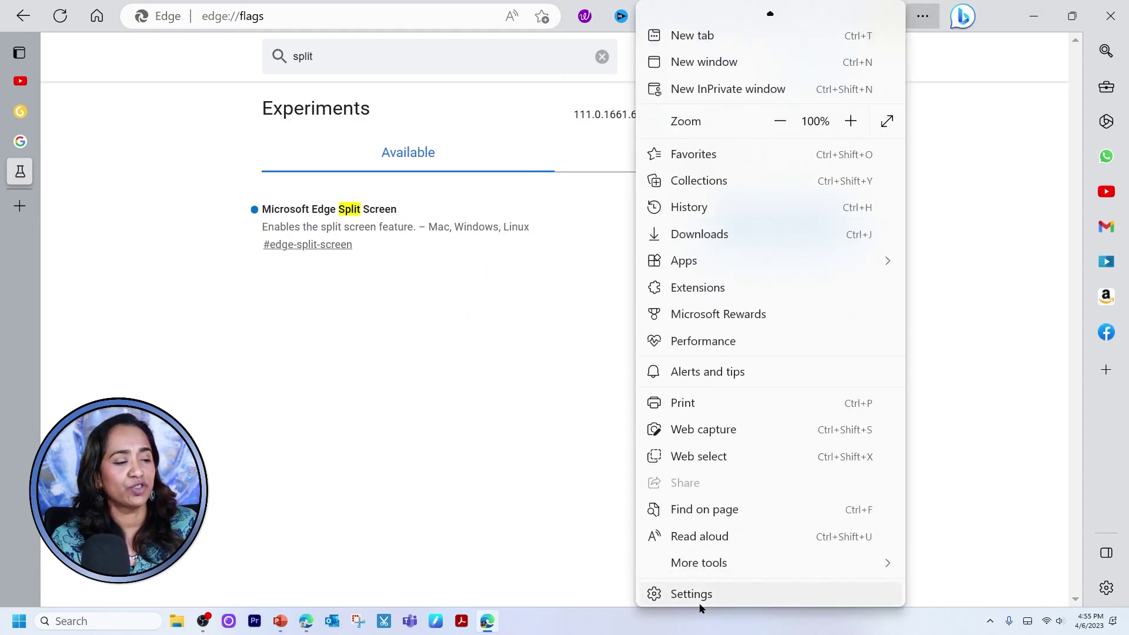
Enable the Split screen button under Appearance > Customize toolbar, then return to the YouTube tab
{"action": "left_click", "coordinate": [693, 593]}
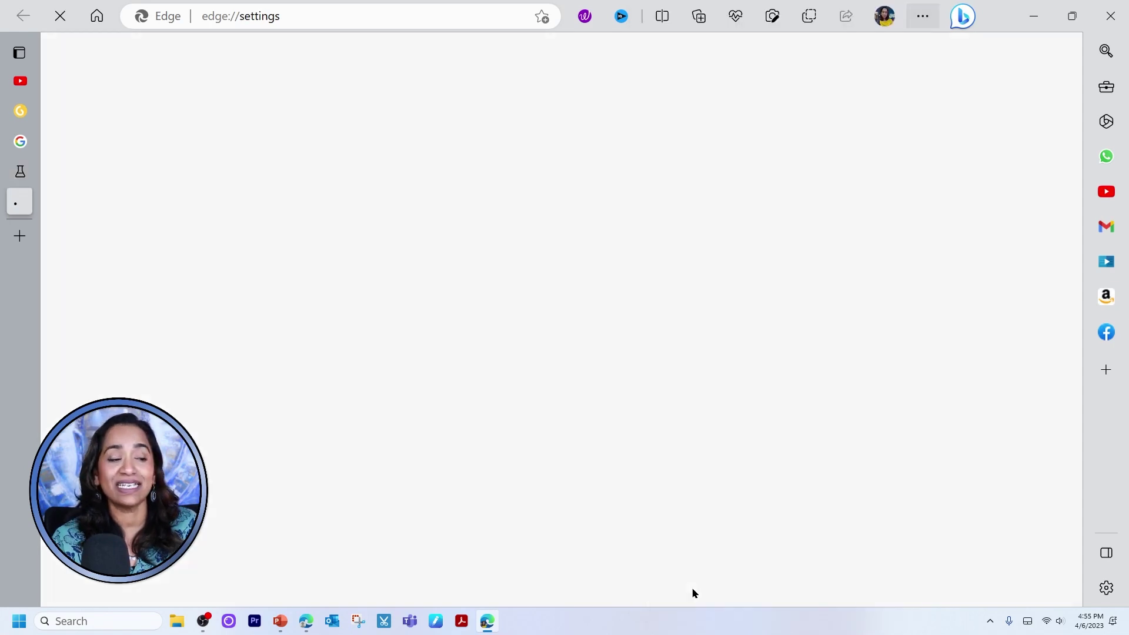
{"action": "left_click", "coordinate": [172, 209]}
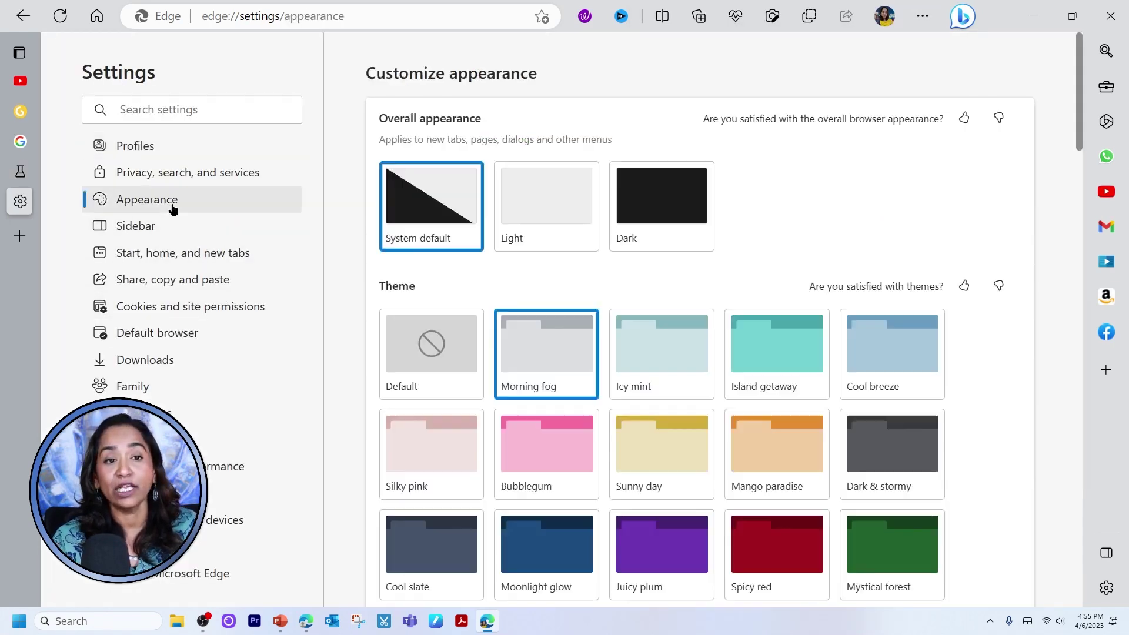
{"action": "scroll", "coordinate": [841, 333], "scroll_direction": "down", "scroll_amount": 10}
{"action": "scroll", "coordinate": [842, 334], "scroll_direction": "down", "scroll_amount": 7}
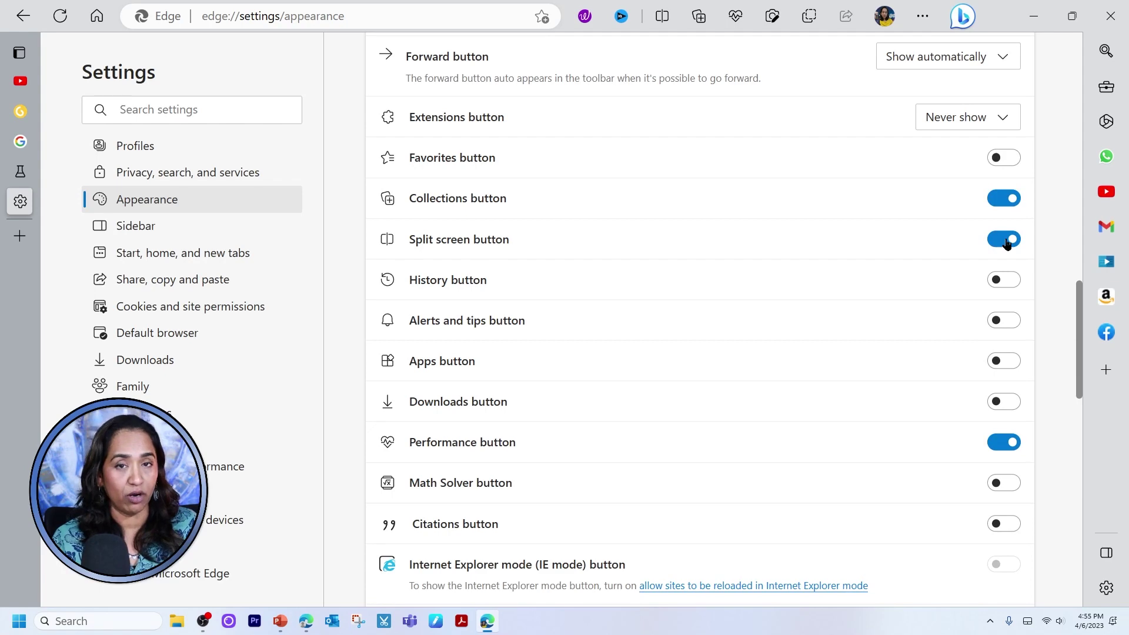
{"action": "left_click", "coordinate": [18, 82]}
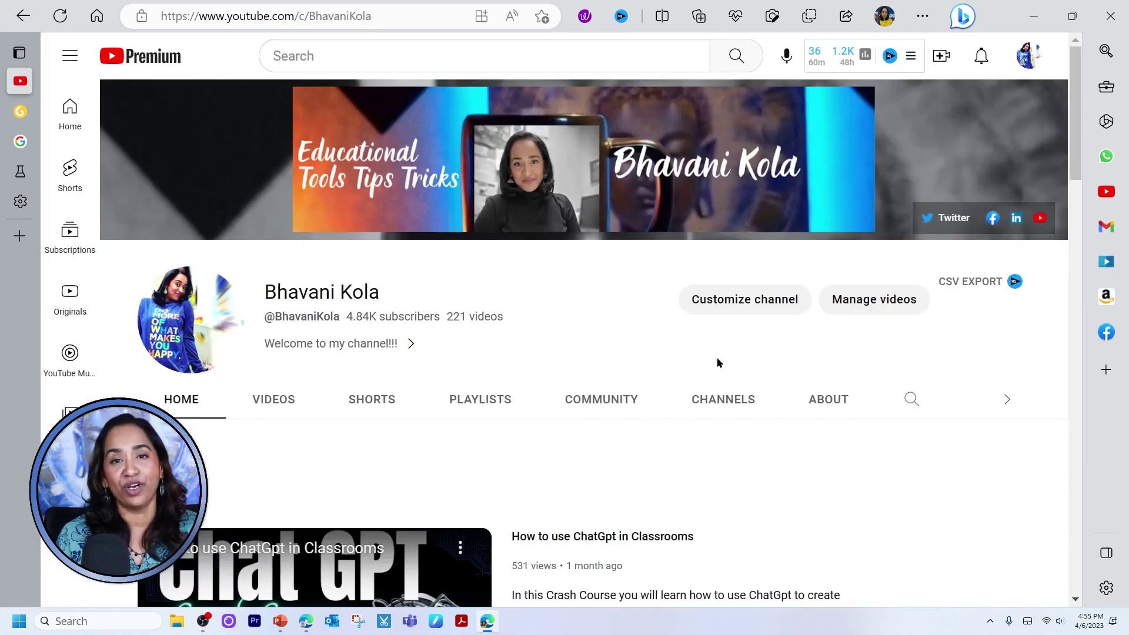
Split the YouTube channel beside Gapminder, then separate the two panes into individual tabs
{"action": "left_click", "coordinate": [664, 18]}
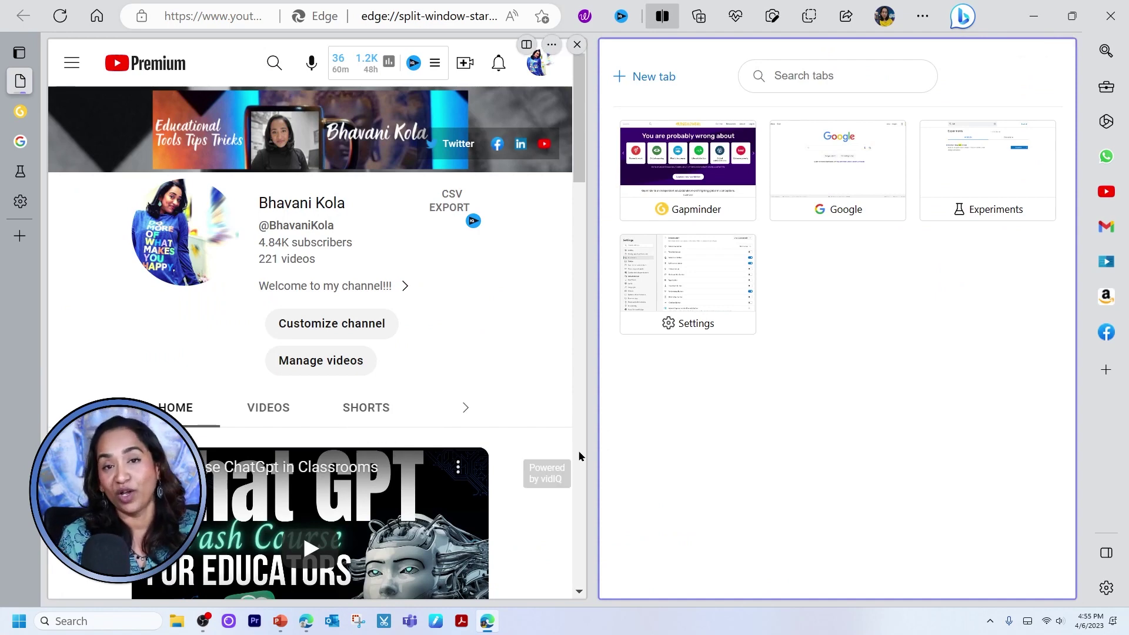
{"action": "left_click", "coordinate": [704, 164]}
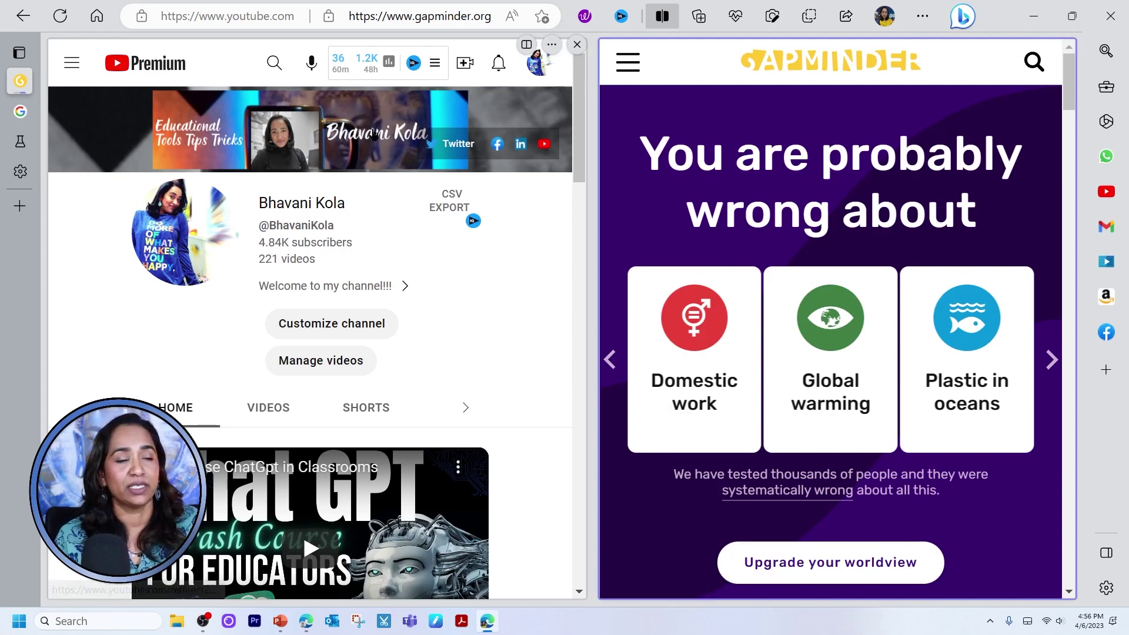
{"action": "left_click", "coordinate": [577, 44]}
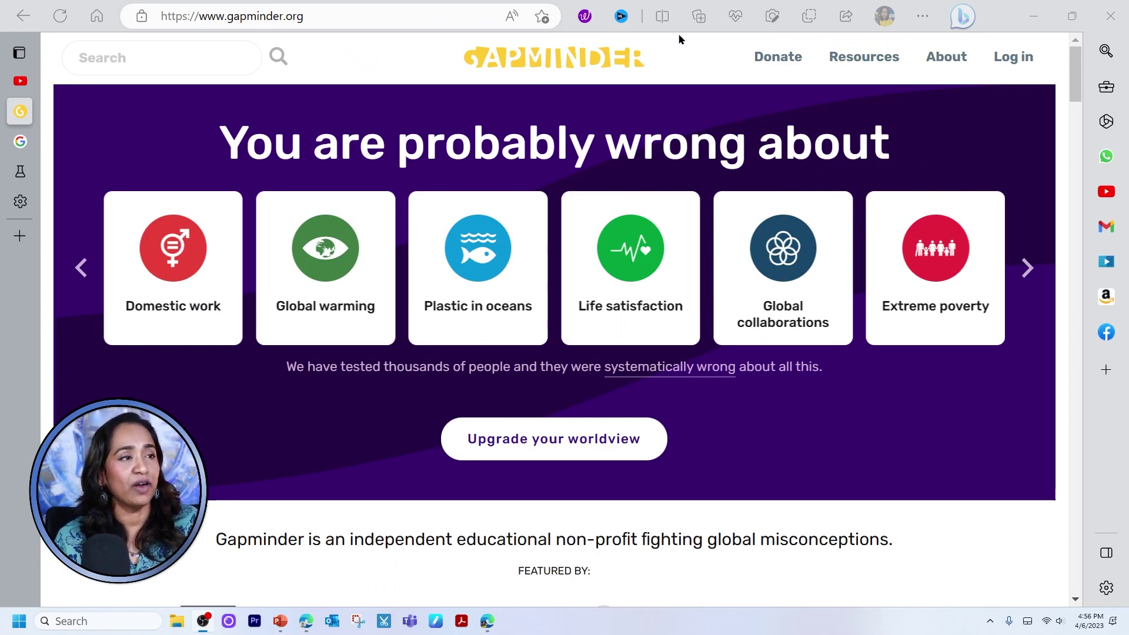
Split the window again with Gapminder left and a new tab page on the right
{"action": "left_click", "coordinate": [662, 17]}
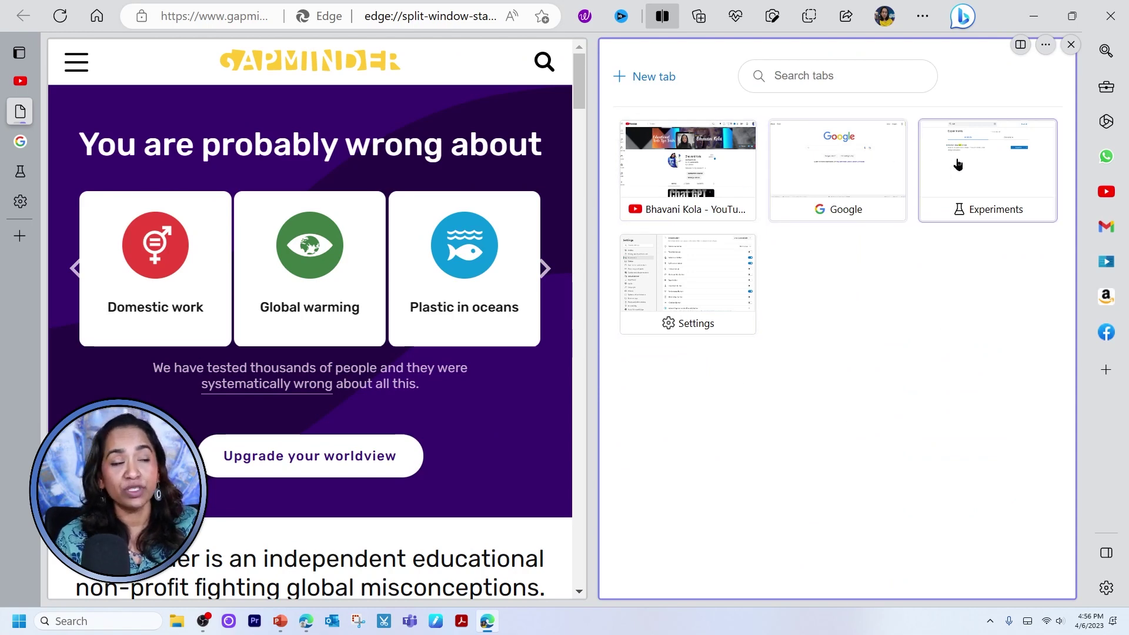
{"action": "left_click", "coordinate": [642, 82]}
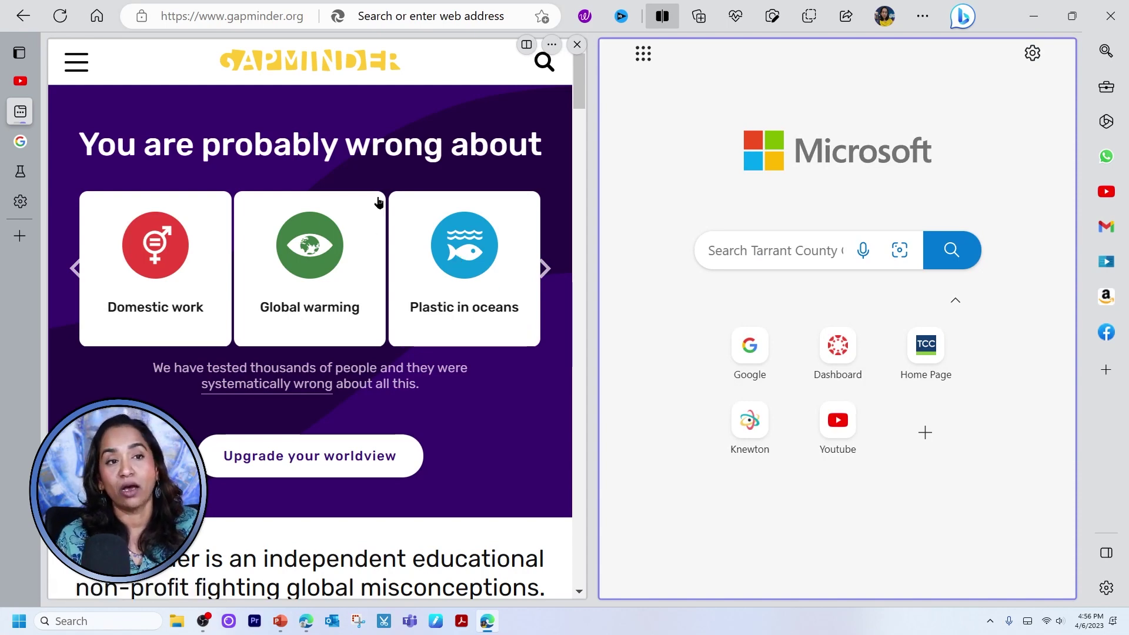
Set link mode to 'Open link from left to right tab' and load the Domestic work quiz on the right
{"action": "left_click", "coordinate": [527, 46]}
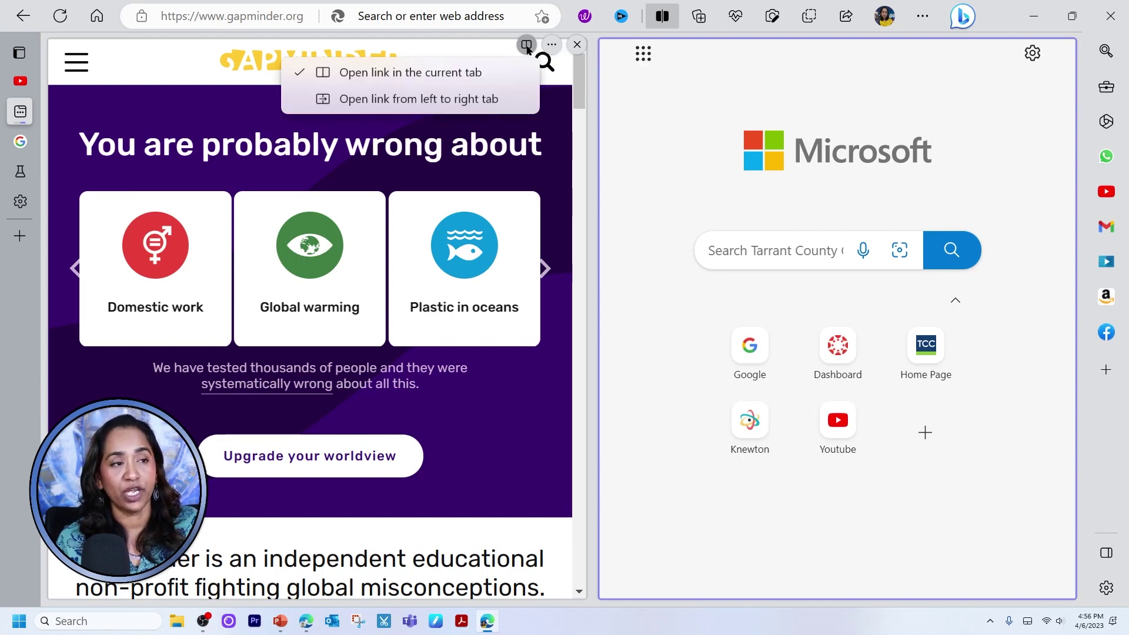
{"action": "left_click", "coordinate": [434, 101]}
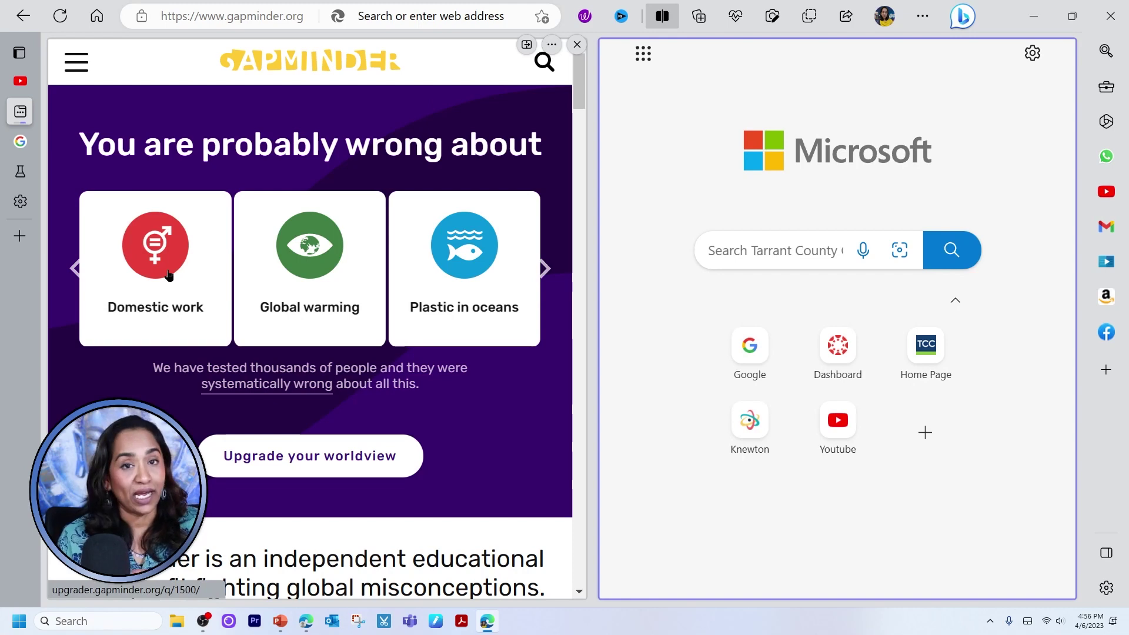
{"action": "left_click", "coordinate": [168, 274]}
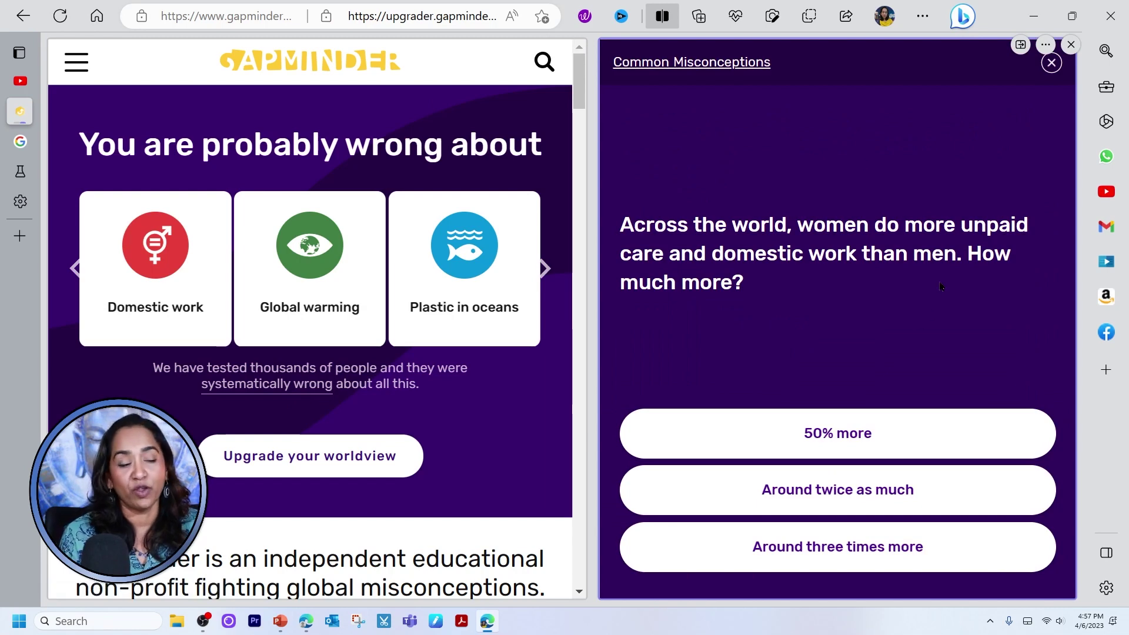
{"action": "scroll", "coordinate": [333, 212], "scroll_direction": "down", "scroll_amount": 1}
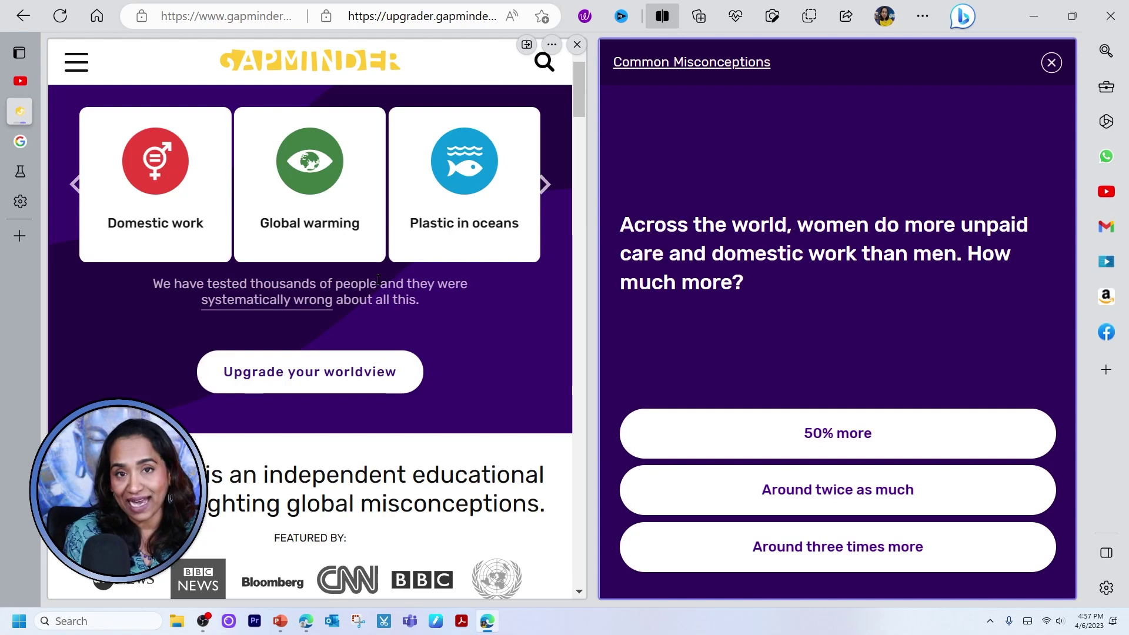
Load Global warming and Plastic in oceans on the right, then open Domestic work left using 'Open link in the current tab'
{"action": "left_click", "coordinate": [314, 184]}
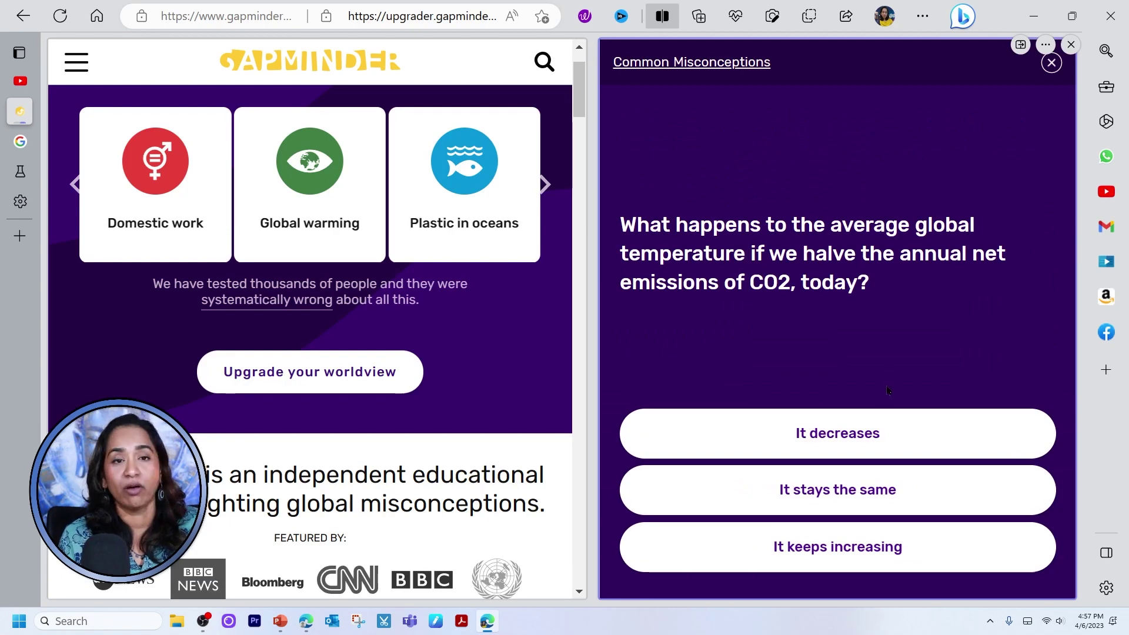
{"action": "left_click", "coordinate": [462, 158]}
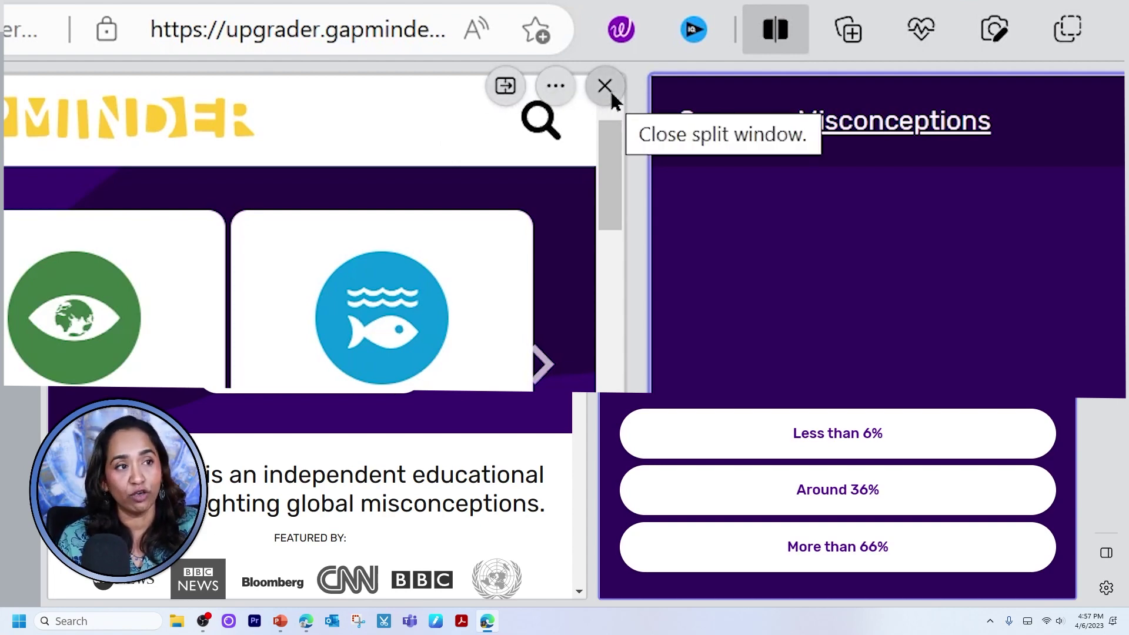
{"action": "left_click", "coordinate": [504, 88]}
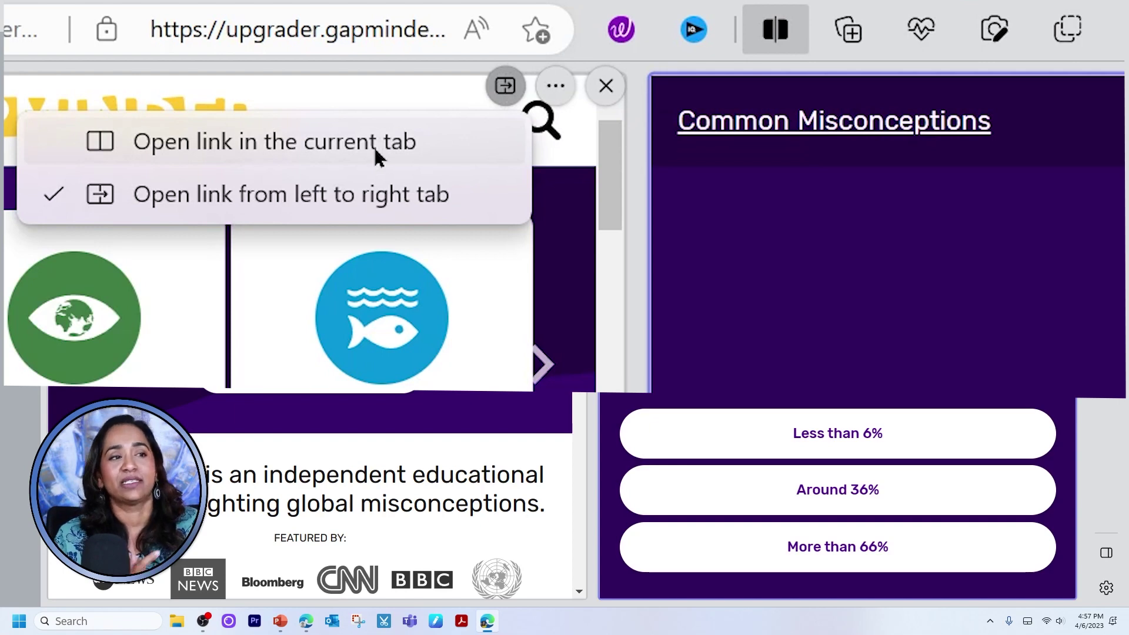
{"action": "left_click", "coordinate": [211, 146]}
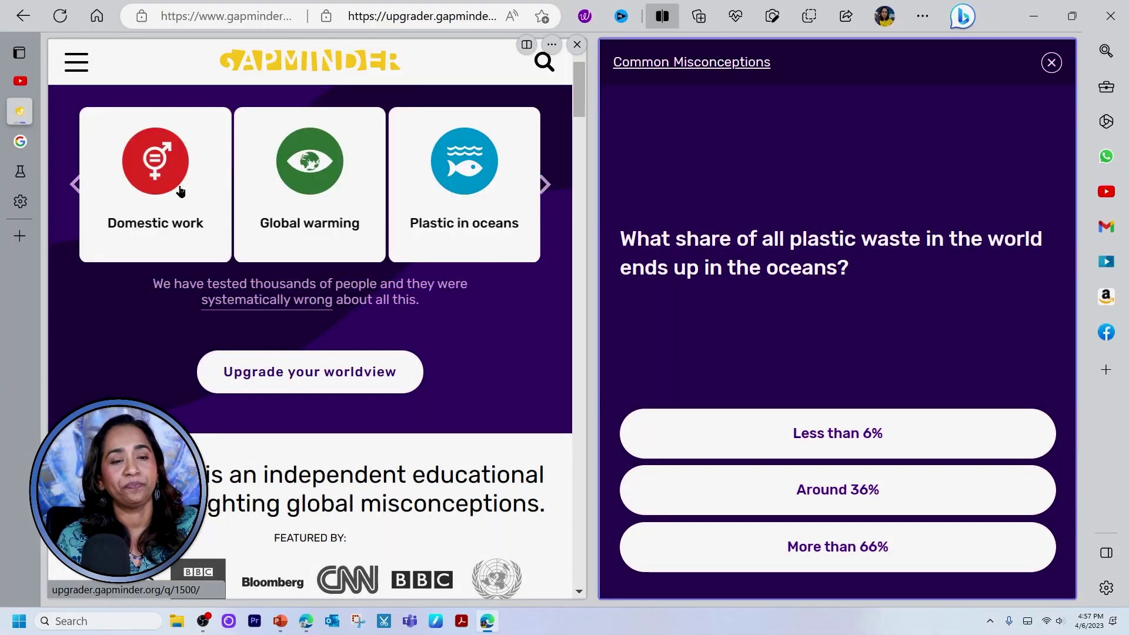
{"action": "left_click", "coordinate": [151, 183]}
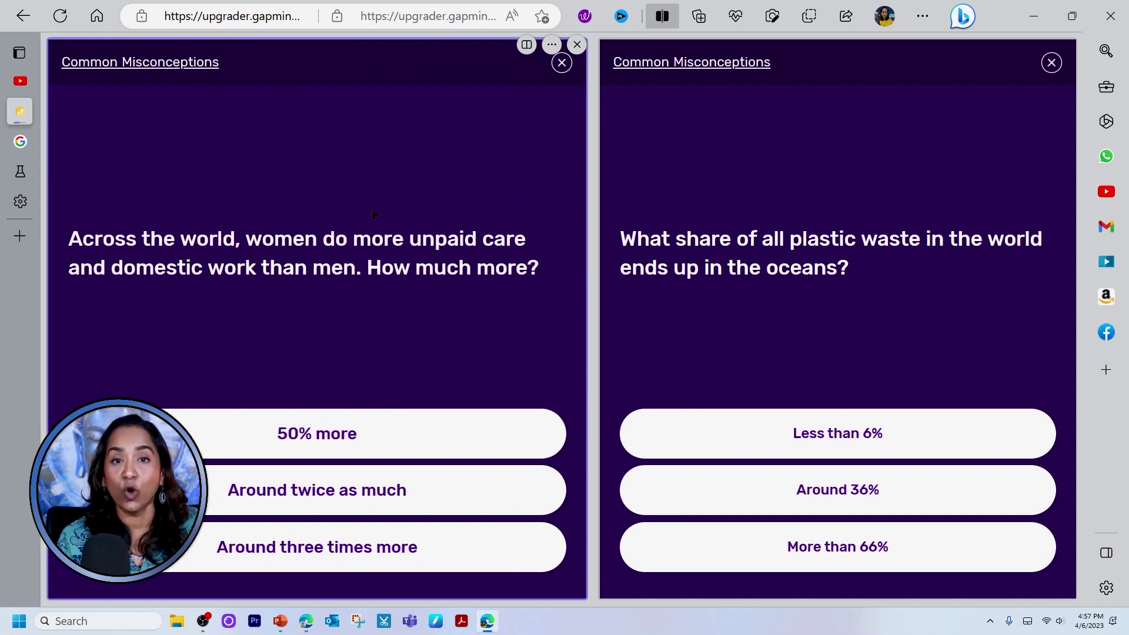
Go back to Gapminder's home page on the left, re-enable left-to-right links, and load Global warming on the right
{"action": "left_click", "coordinate": [23, 15]}
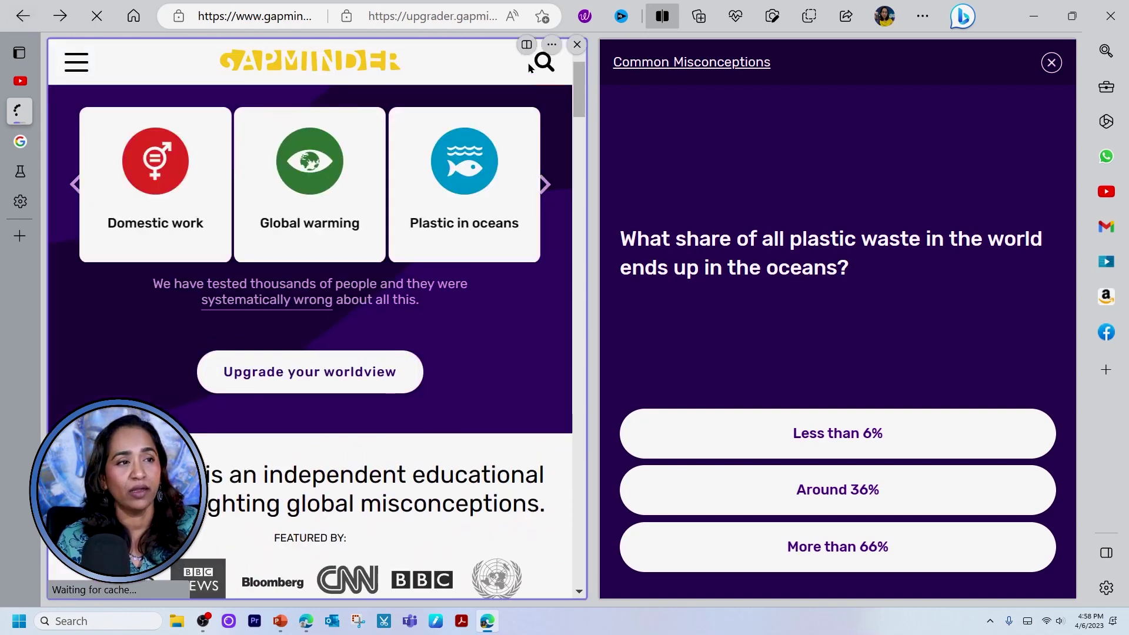
{"action": "left_click", "coordinate": [527, 46]}
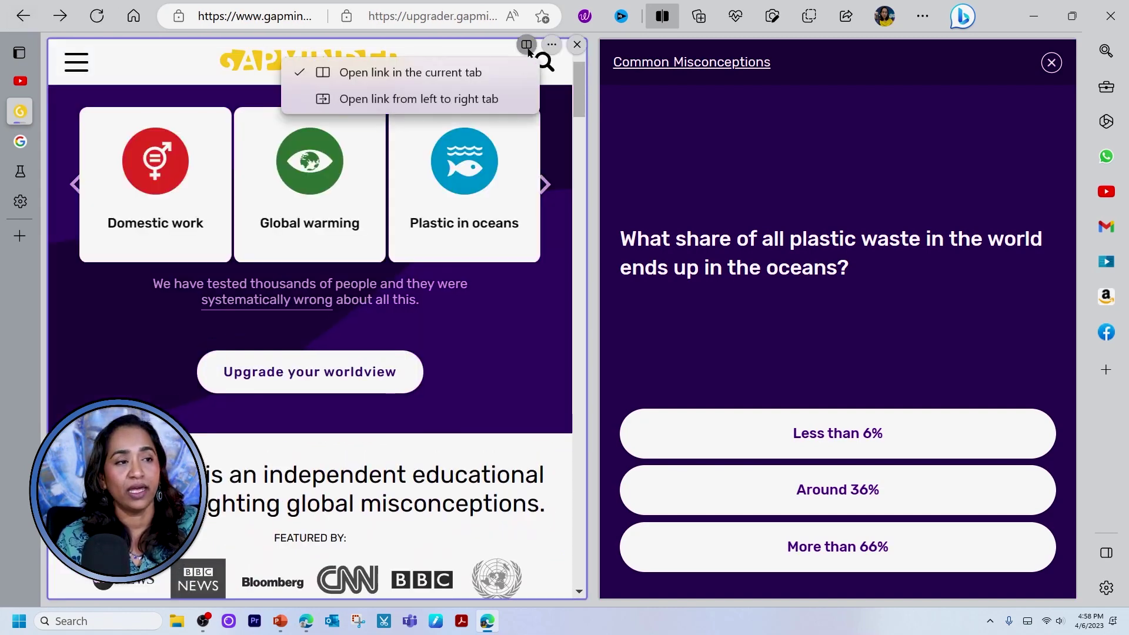
{"action": "left_click", "coordinate": [479, 100]}
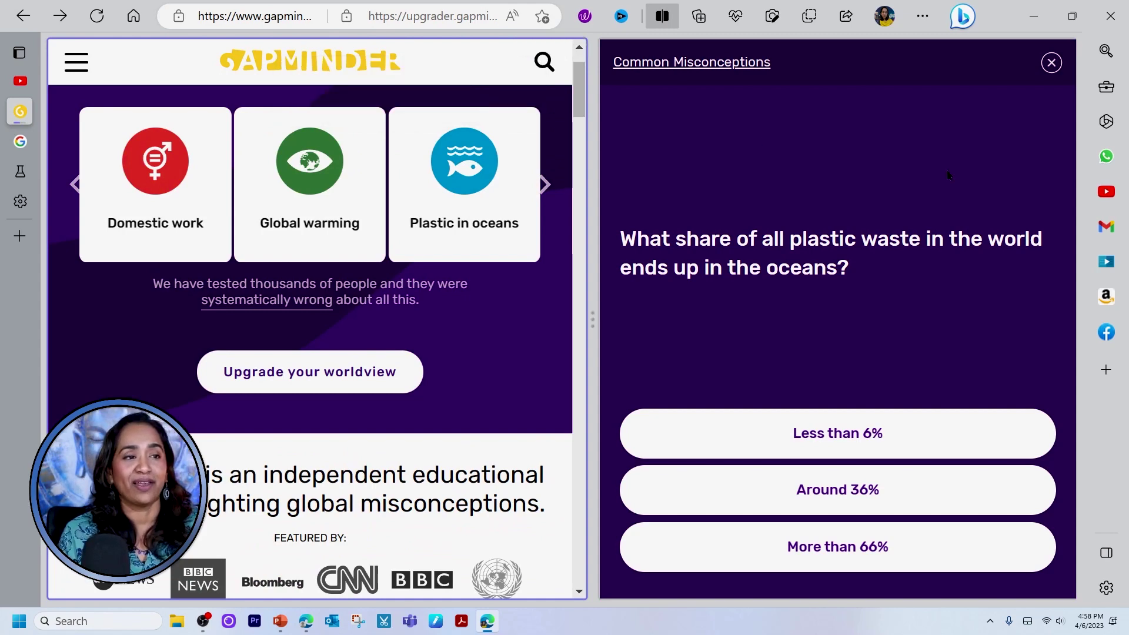
{"action": "left_click", "coordinate": [324, 159]}
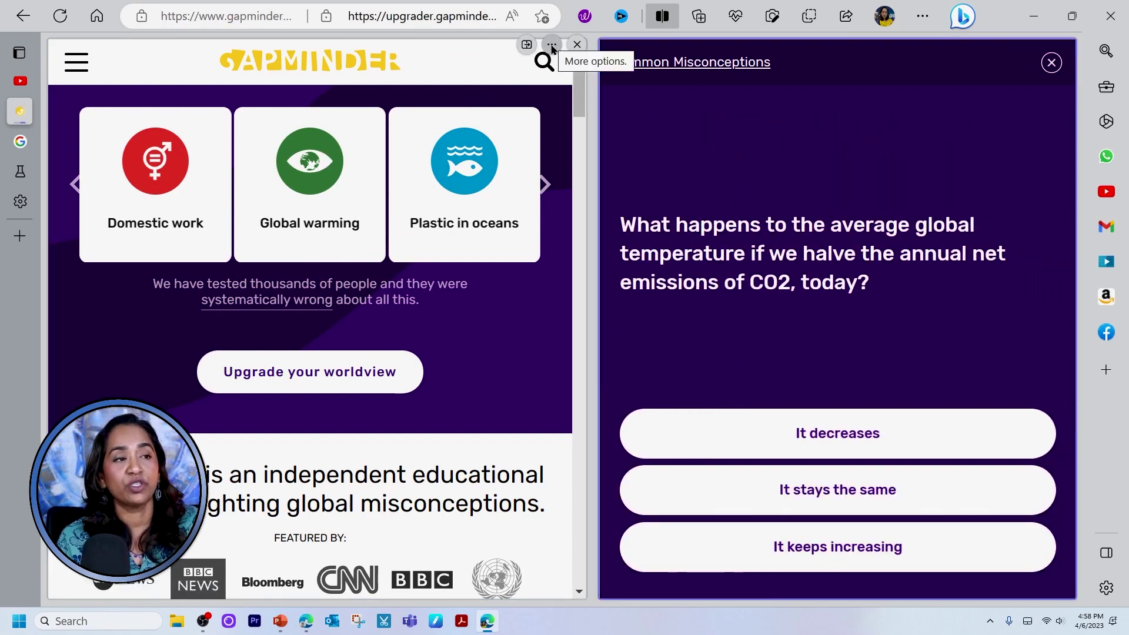
Choose 'View split screen pages in two tabs' from the split pane's More options menu
{"action": "left_click", "coordinate": [552, 46]}
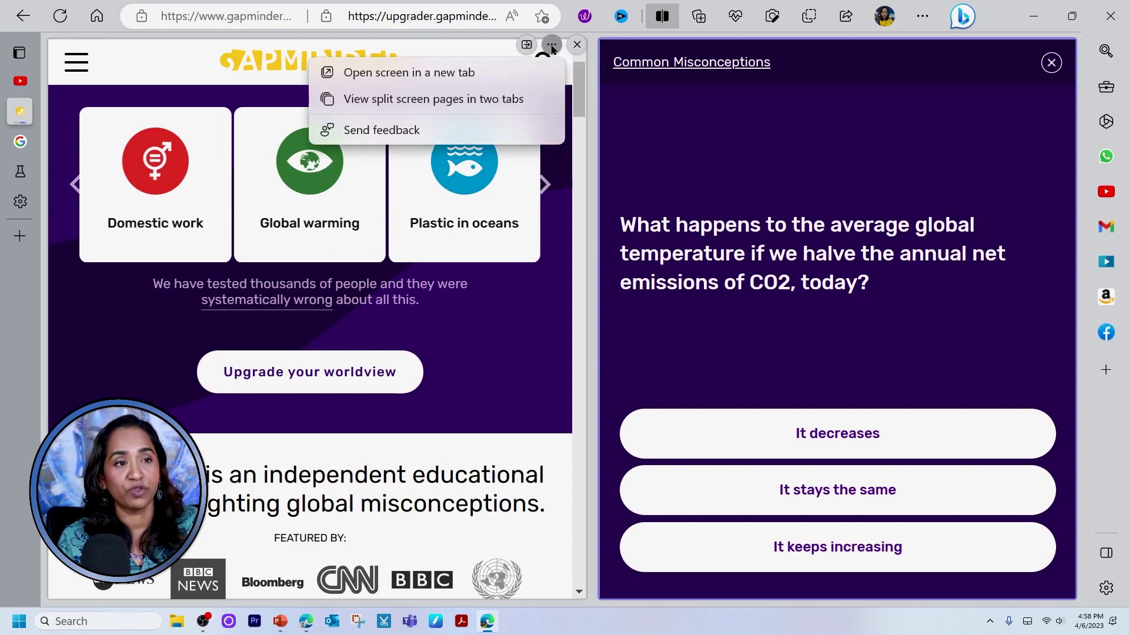
{"action": "left_click", "coordinate": [482, 100]}
{"action": "mouse_move", "coordinate": [20, 111]}
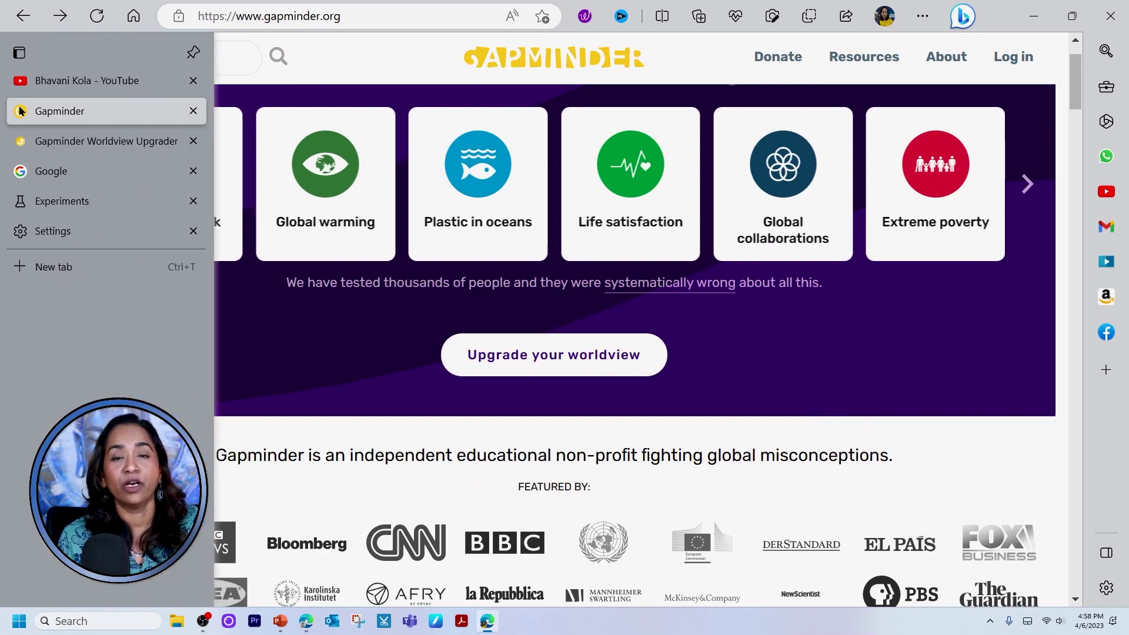